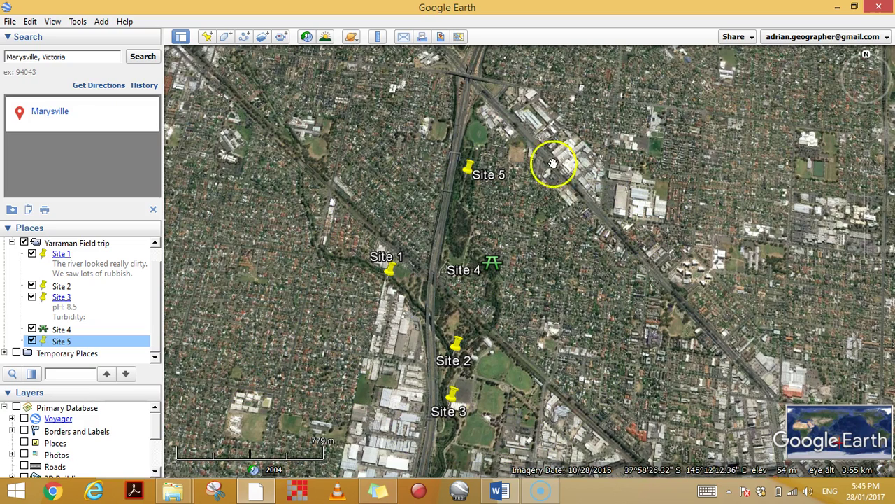
- Start a new path named 'Yarramn Creek Field trip' described 'There was too much walking!!!'
{"action": "left_click_drag", "start_coordinate": [386, 179], "coordinate": [410, 175]}
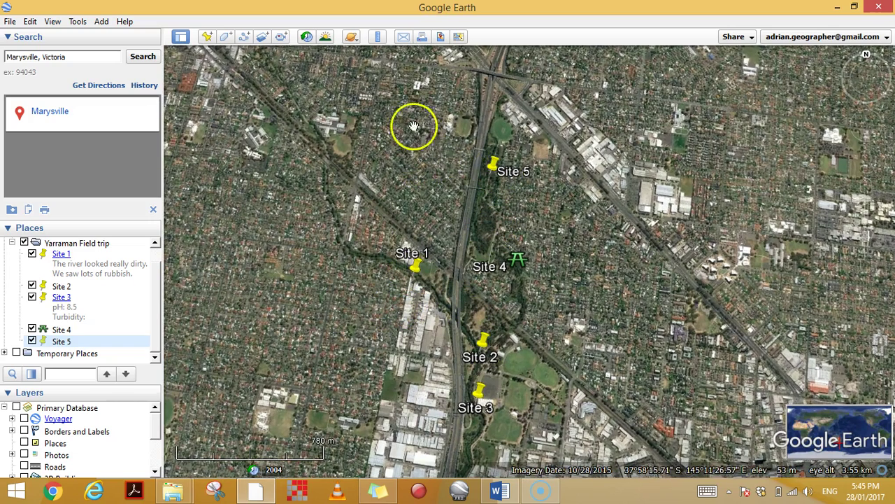
{"action": "left_click", "coordinate": [245, 44]}
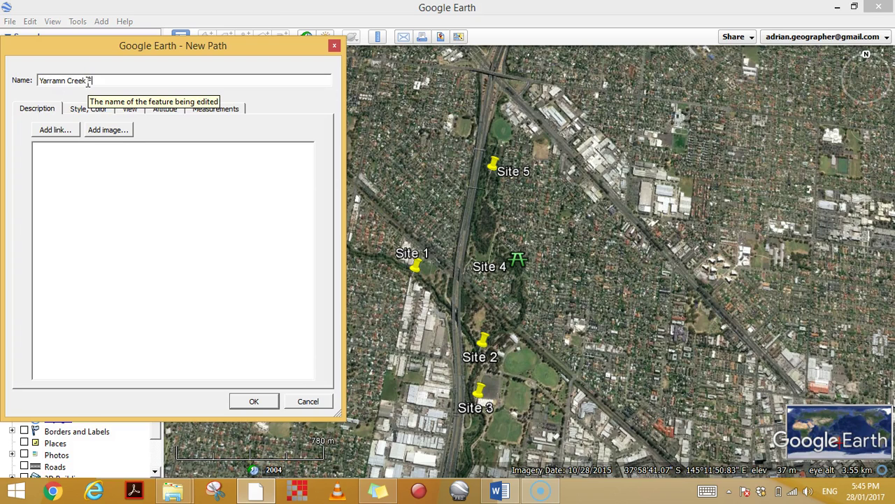
{"action": "left_click", "coordinate": [219, 203]}
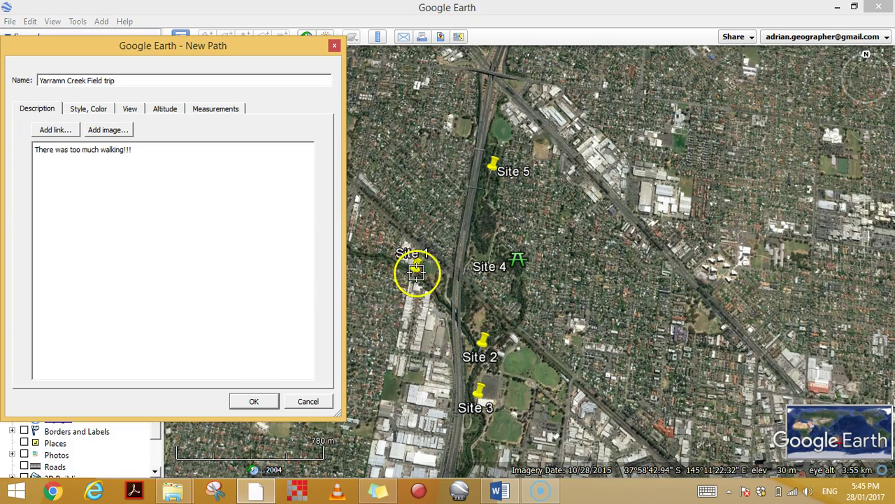
- Trace the path through Sites 1 to 5 in order and save it
{"action": "left_click", "coordinate": [413, 277]}
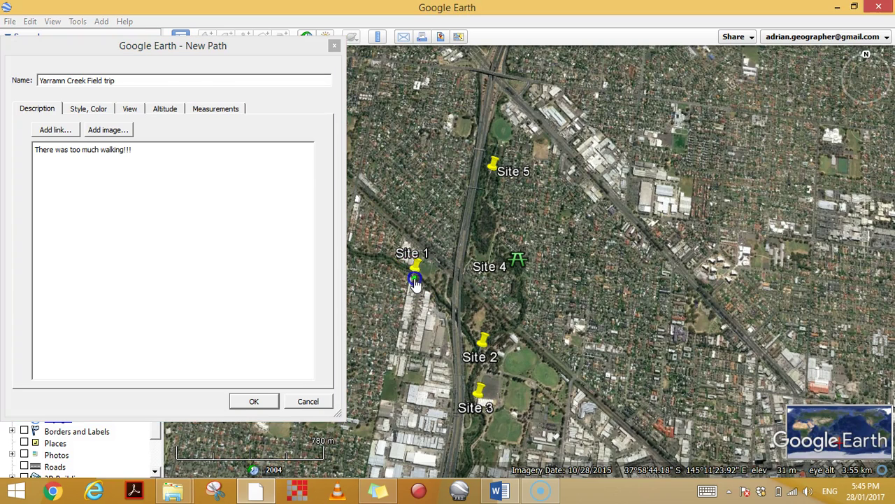
{"action": "left_click_drag", "start_coordinate": [414, 283], "coordinate": [481, 346]}
{"action": "left_click", "coordinate": [480, 390]}
{"action": "left_click_drag", "start_coordinate": [480, 391], "coordinate": [480, 402]}
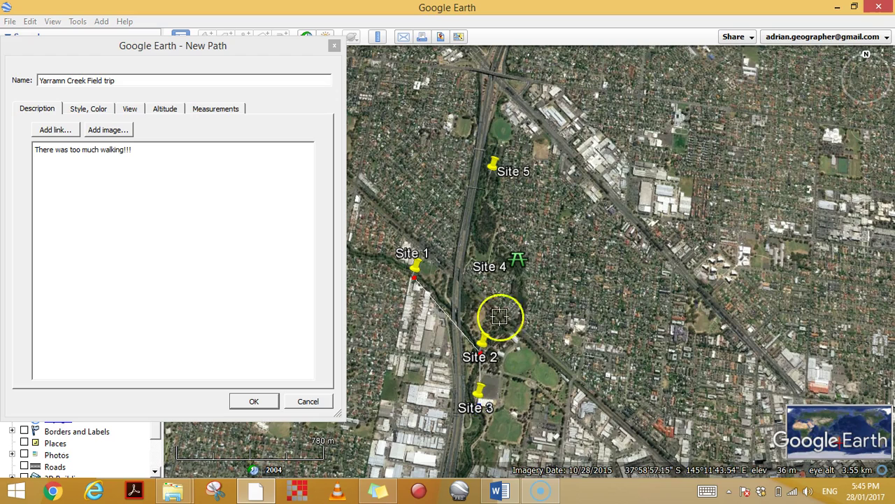
{"action": "left_click", "coordinate": [509, 270]}
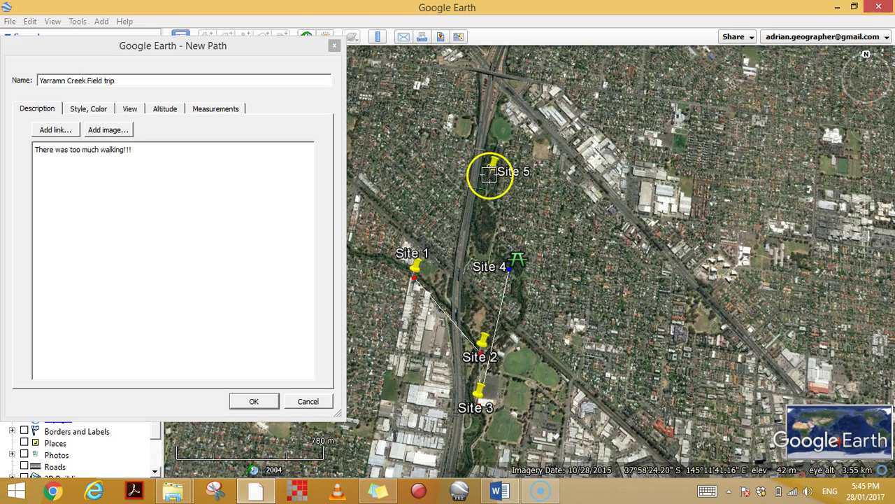
{"action": "left_click", "coordinate": [255, 401]}
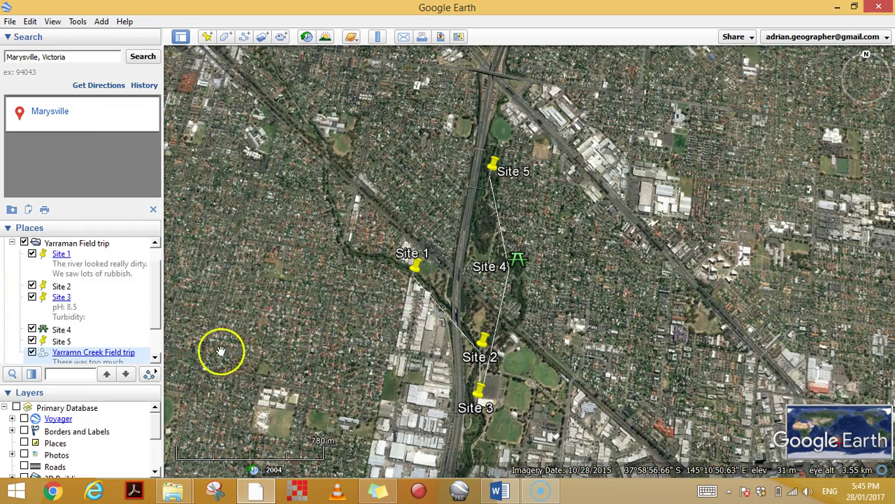
- Color the Yarramn Creek Field trip line orange and raise its width to 2.0
{"action": "left_click_drag", "start_coordinate": [154, 304], "coordinate": [154, 287]}
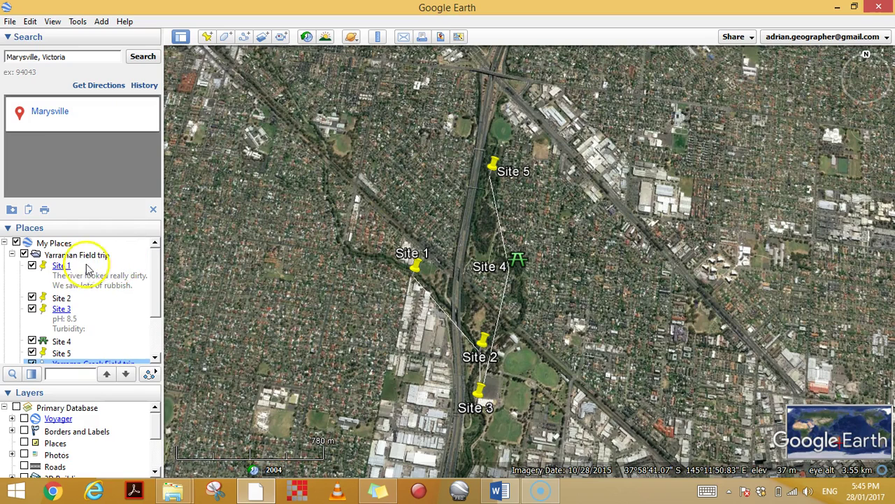
{"action": "left_click_drag", "start_coordinate": [155, 261], "coordinate": [156, 317]}
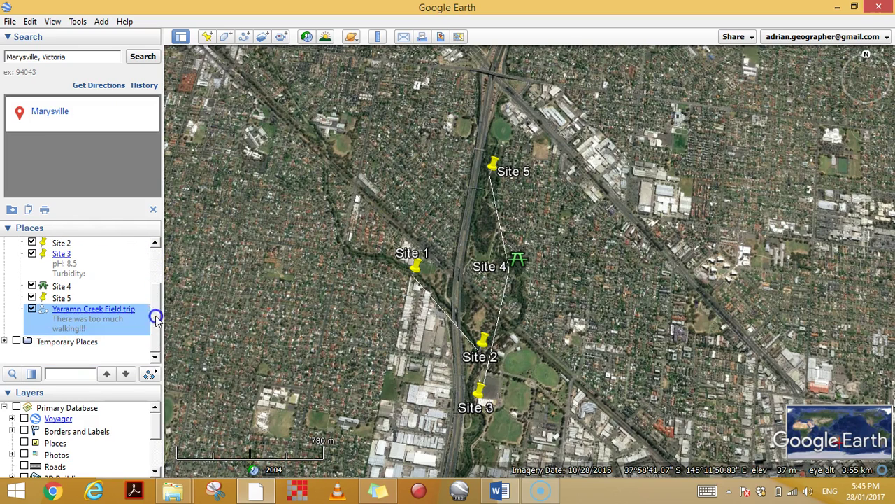
{"action": "left_click", "coordinate": [33, 308]}
{"action": "right_click", "coordinate": [77, 317]}
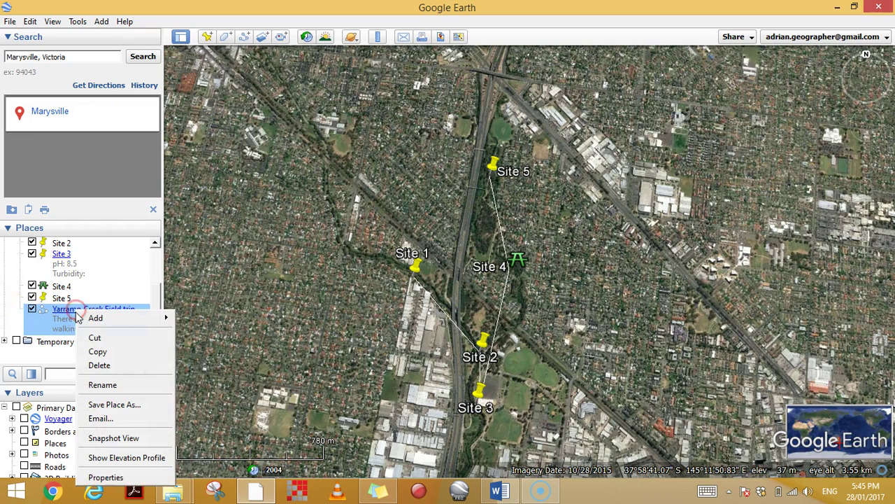
{"action": "left_click", "coordinate": [106, 477]}
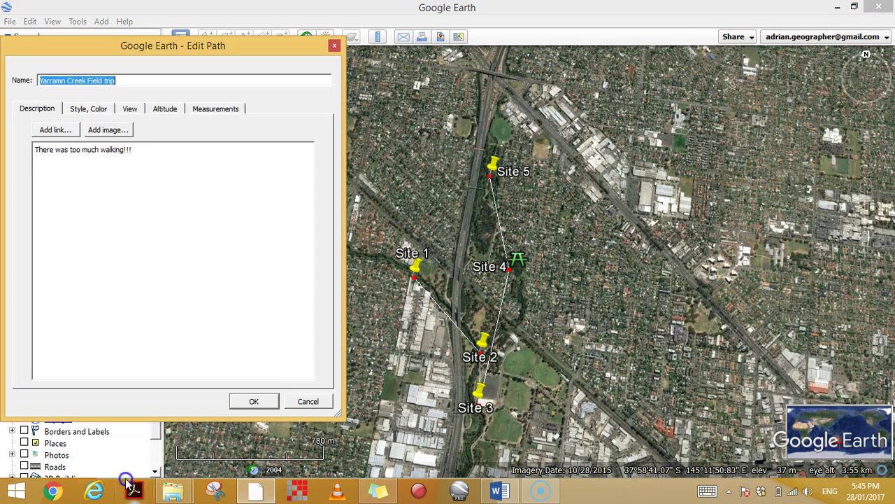
{"action": "left_click", "coordinate": [89, 112]}
{"action": "left_click", "coordinate": [70, 152]}
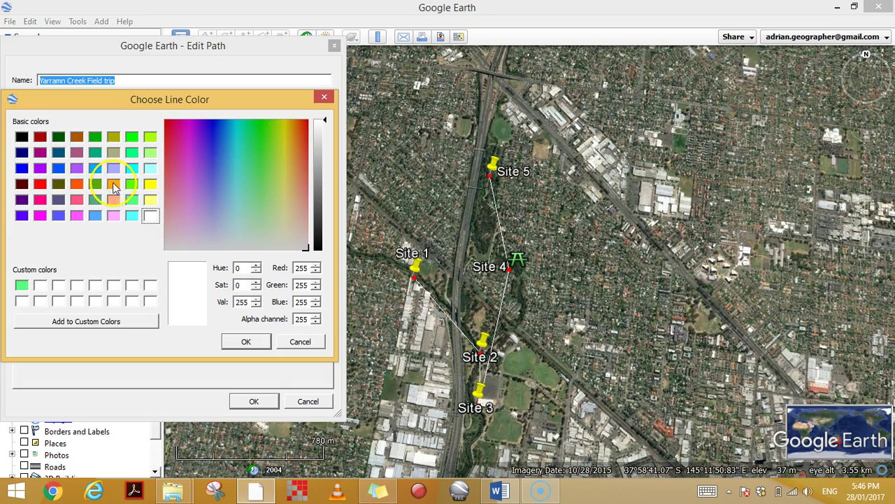
{"action": "left_click", "coordinate": [76, 184]}
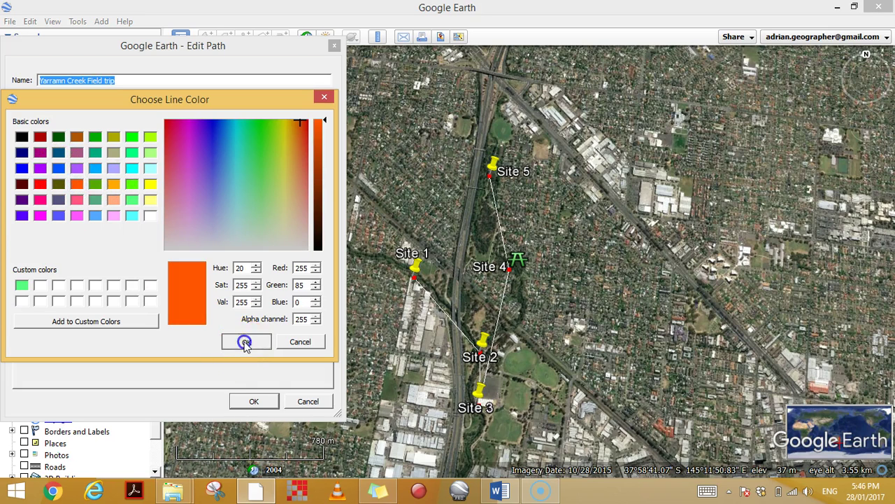
{"action": "left_click", "coordinate": [245, 342]}
{"action": "left_click", "coordinate": [133, 149]}
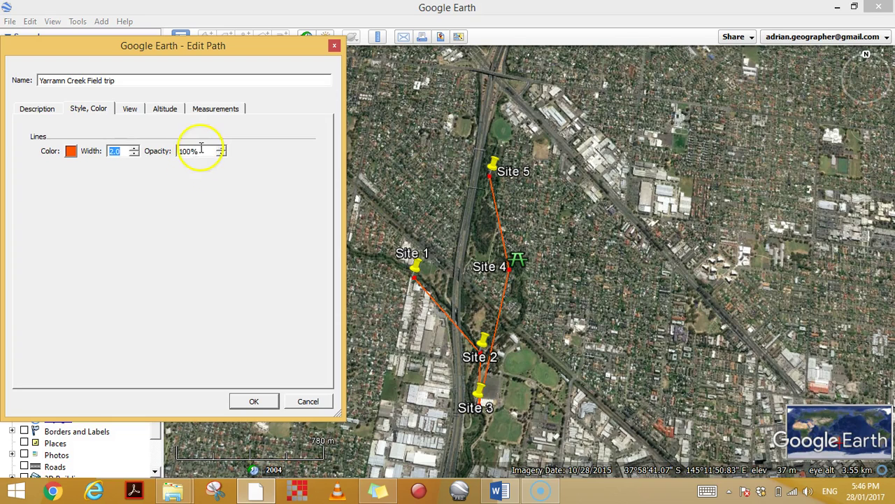
- Switch the path's length units to Kilometers, showing 2.20, and save the path
{"action": "left_click", "coordinate": [132, 109]}
{"action": "left_click", "coordinate": [165, 109]}
{"action": "left_click", "coordinate": [198, 110]}
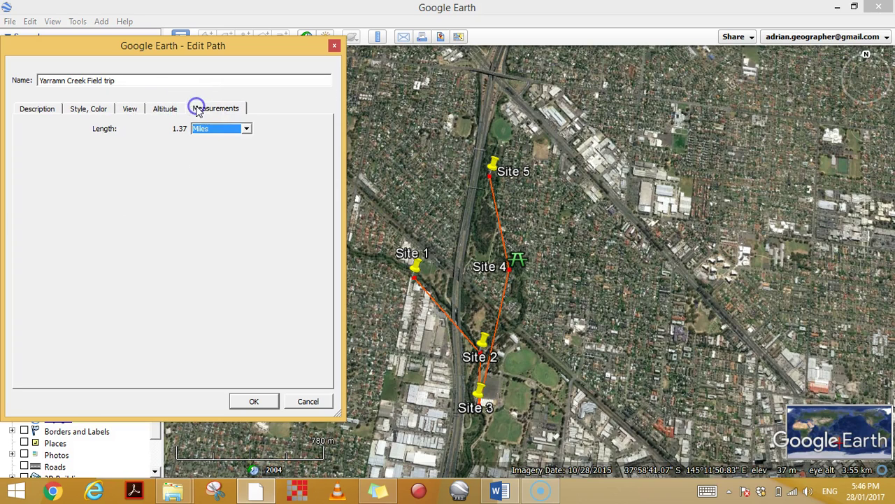
{"action": "left_click", "coordinate": [189, 128]}
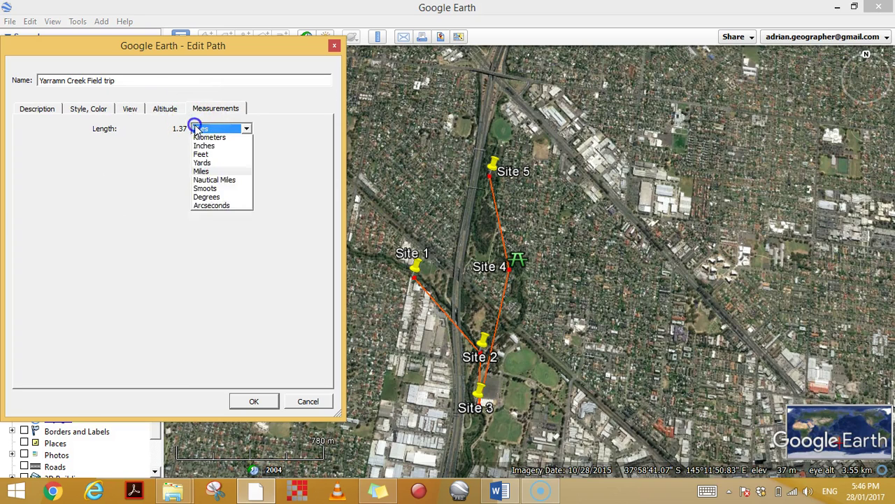
{"action": "left_click", "coordinate": [207, 156]}
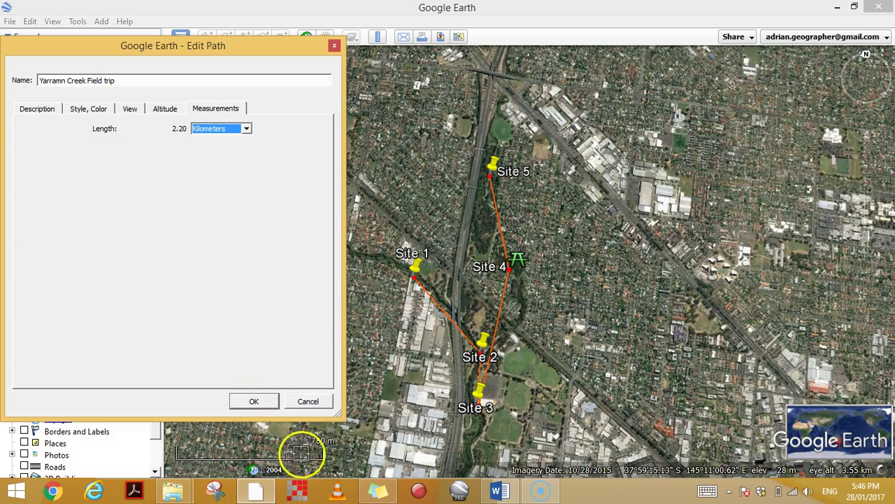
{"action": "left_click", "coordinate": [254, 401]}
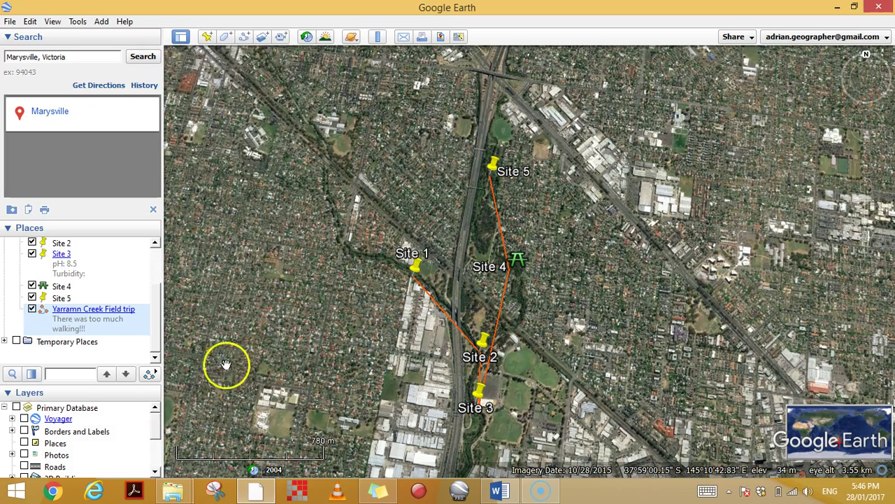
- Show the elevation profile for the Yarramn Creek Field trip path
{"action": "right_click", "coordinate": [109, 315]}
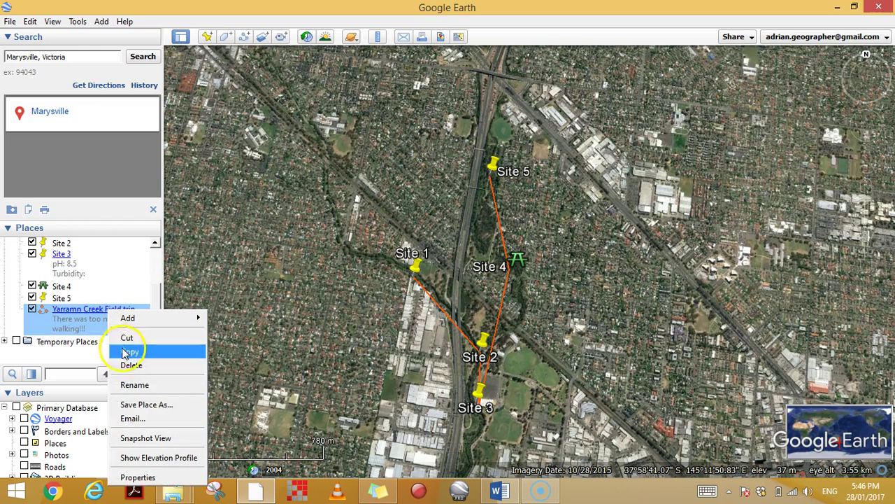
{"action": "left_click", "coordinate": [142, 458]}
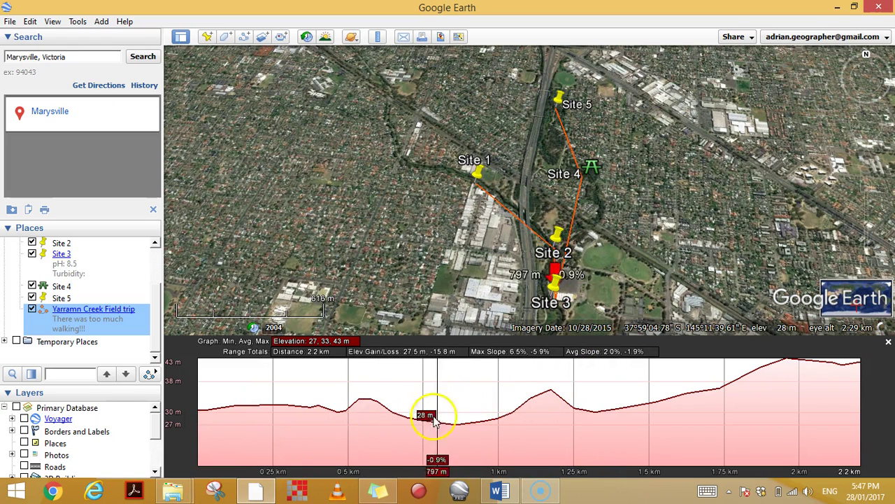
- Search for 'mount everest' and fly the map to the peak
{"action": "left_click", "coordinate": [83, 58]}
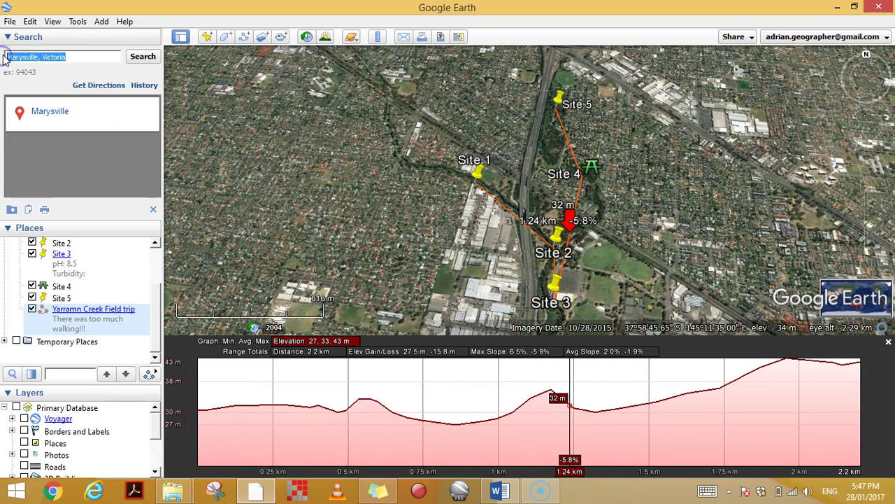
{"action": "type", "text": "mount everest"}
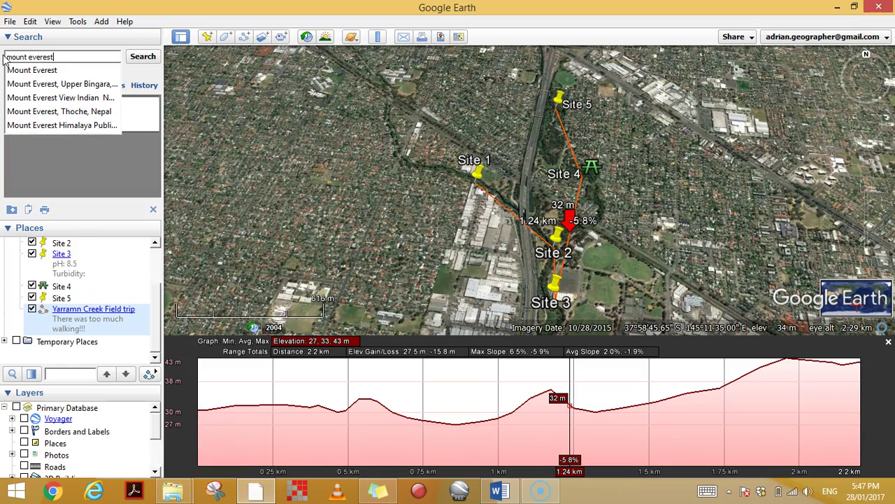
{"action": "left_click", "coordinate": [105, 71]}
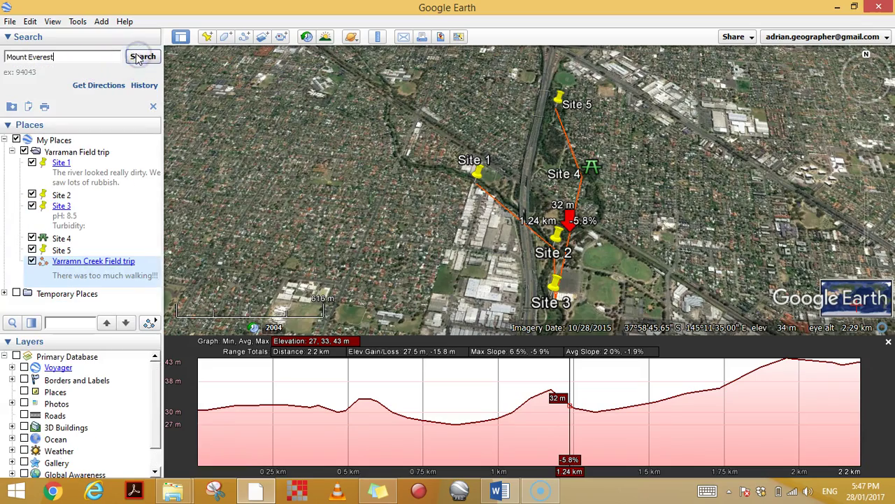
{"action": "left_click", "coordinate": [142, 56]}
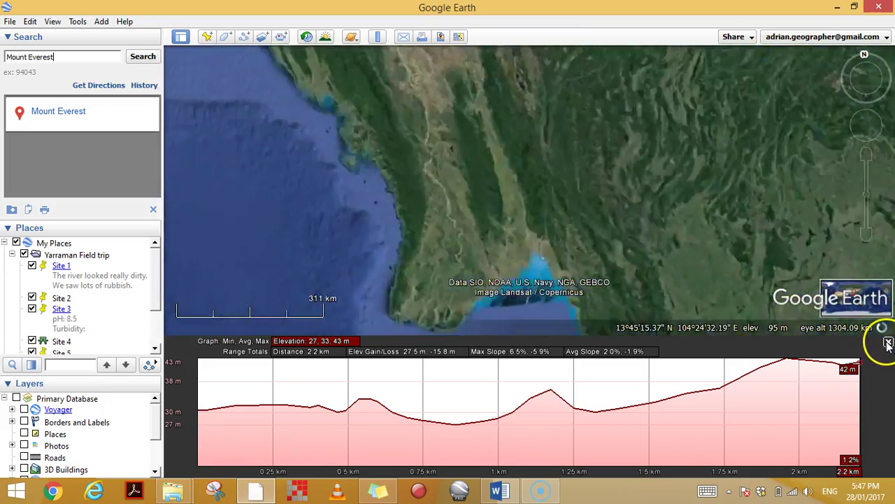
- Close the field-trip elevation profile and zoom out to frame Mount Everest
{"action": "left_click", "coordinate": [888, 342]}
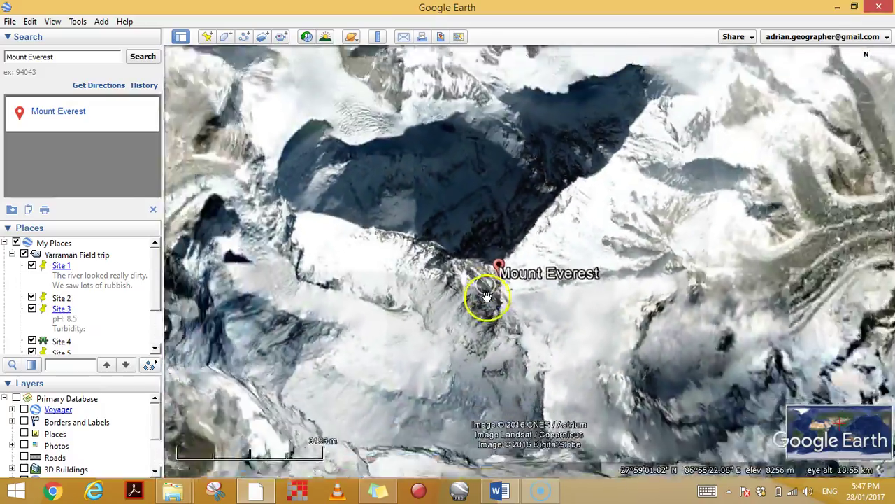
{"action": "scroll", "coordinate": [487, 296], "scroll_direction": "down", "scroll_amount": 5}
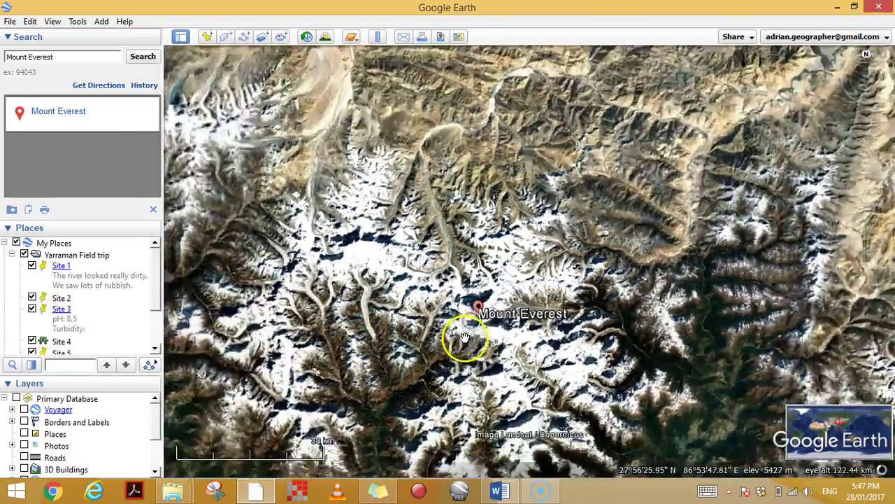
{"action": "left_click_drag", "start_coordinate": [464, 337], "coordinate": [466, 256]}
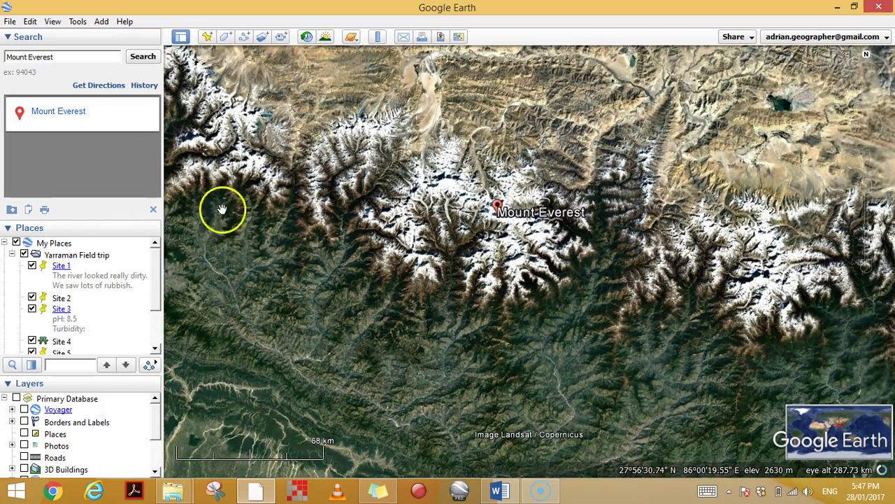
- Draw an Untitled Path from the southwest valley to Everest's summit and display its elevation profile
{"action": "left_click", "coordinate": [245, 37]}
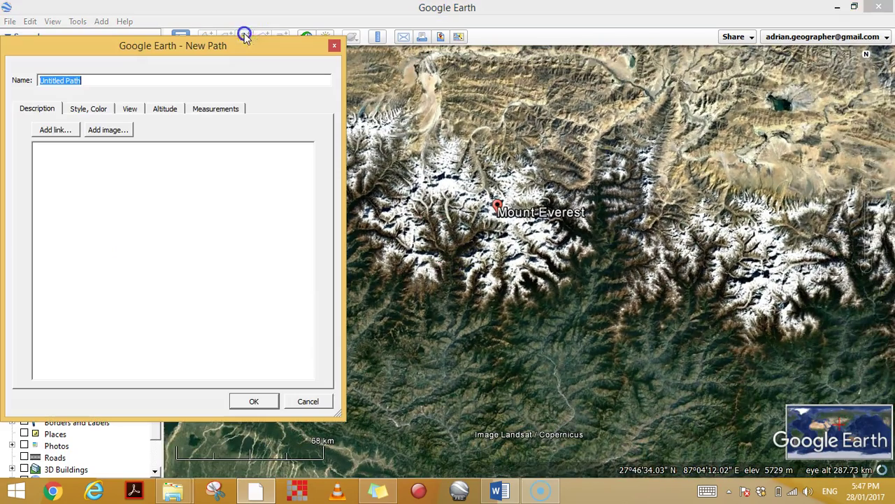
{"action": "left_click", "coordinate": [389, 415]}
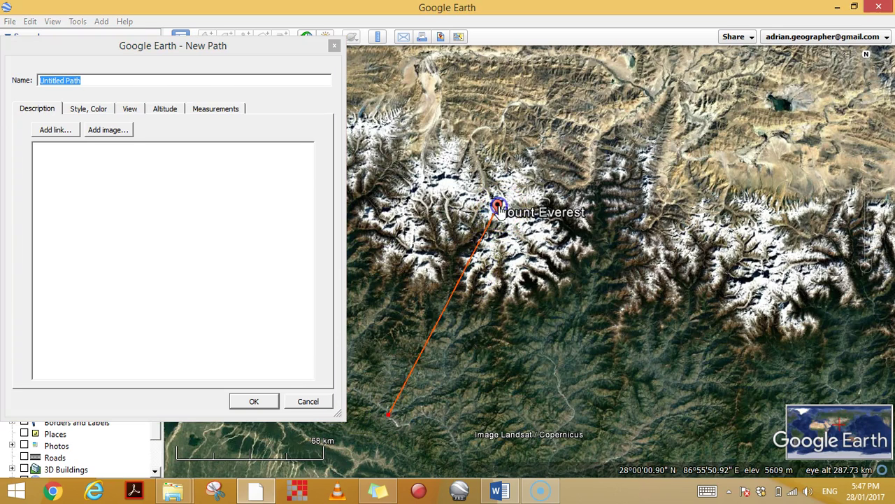
{"action": "left_click", "coordinate": [269, 404]}
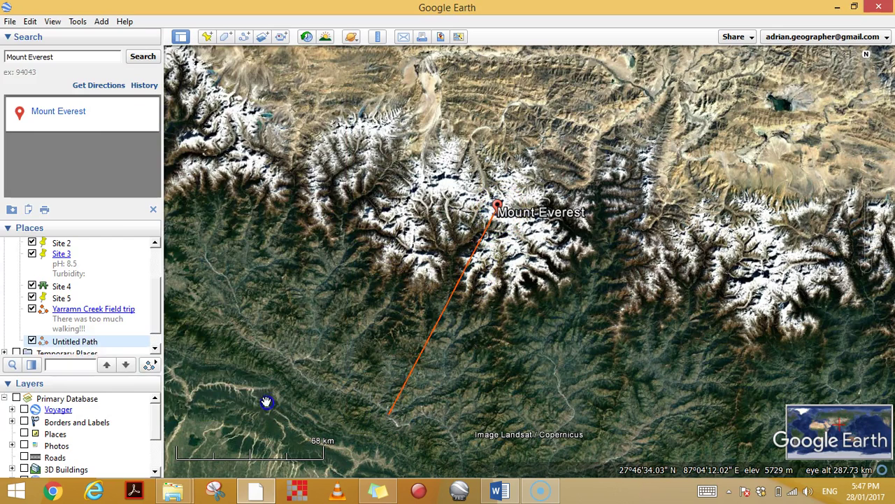
{"action": "right_click", "coordinate": [70, 344]}
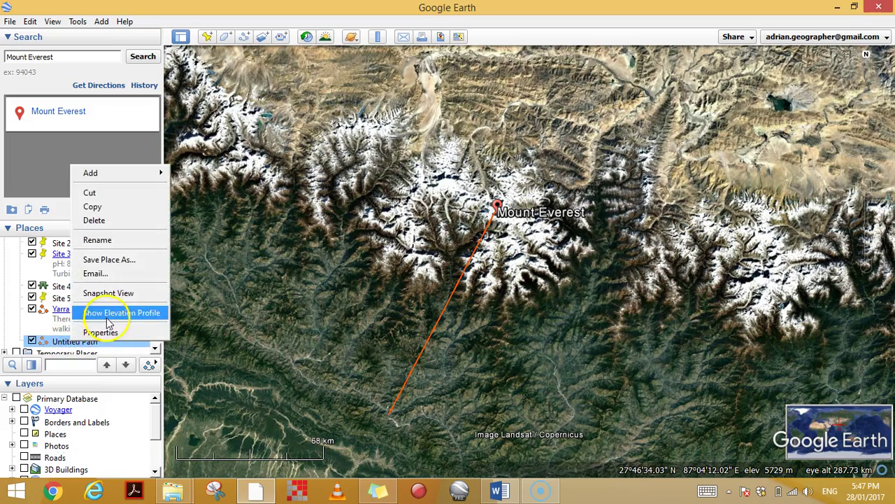
{"action": "left_click", "coordinate": [108, 312]}
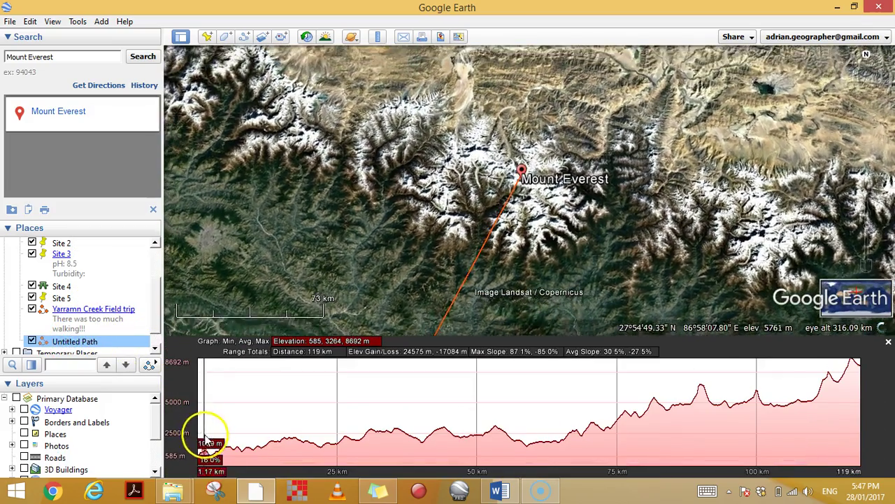